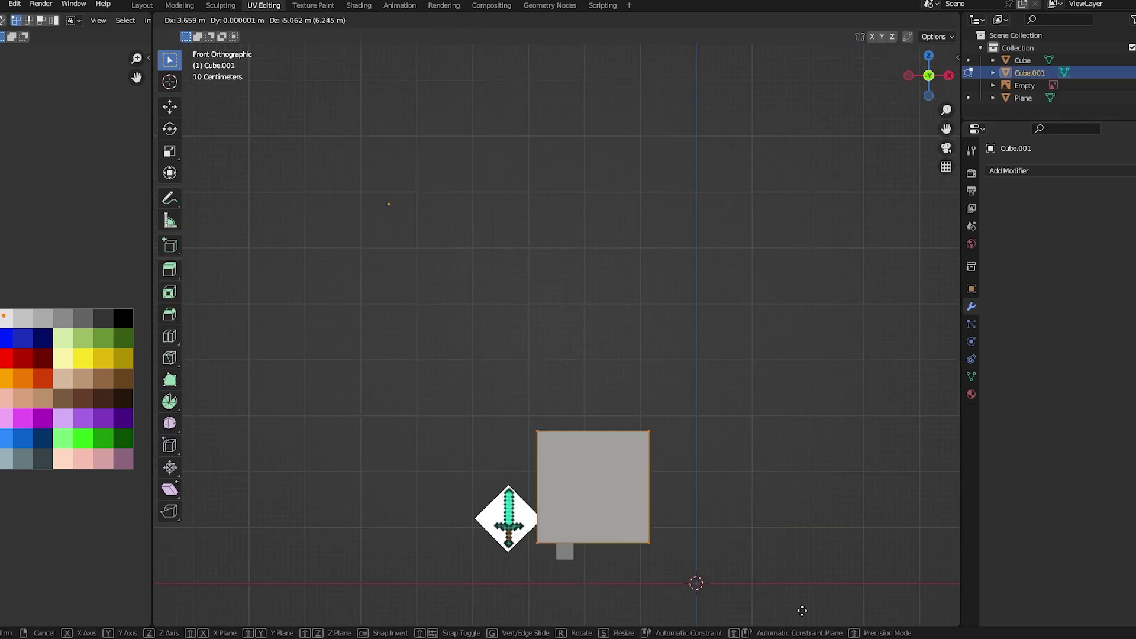
Cancel the block move, finish resizing it, and add an Array modifier to repeat it
right_click(802, 610)
scroll(706, 364, "up", 10)
left_click(1009, 170)
left_click(887, 195)
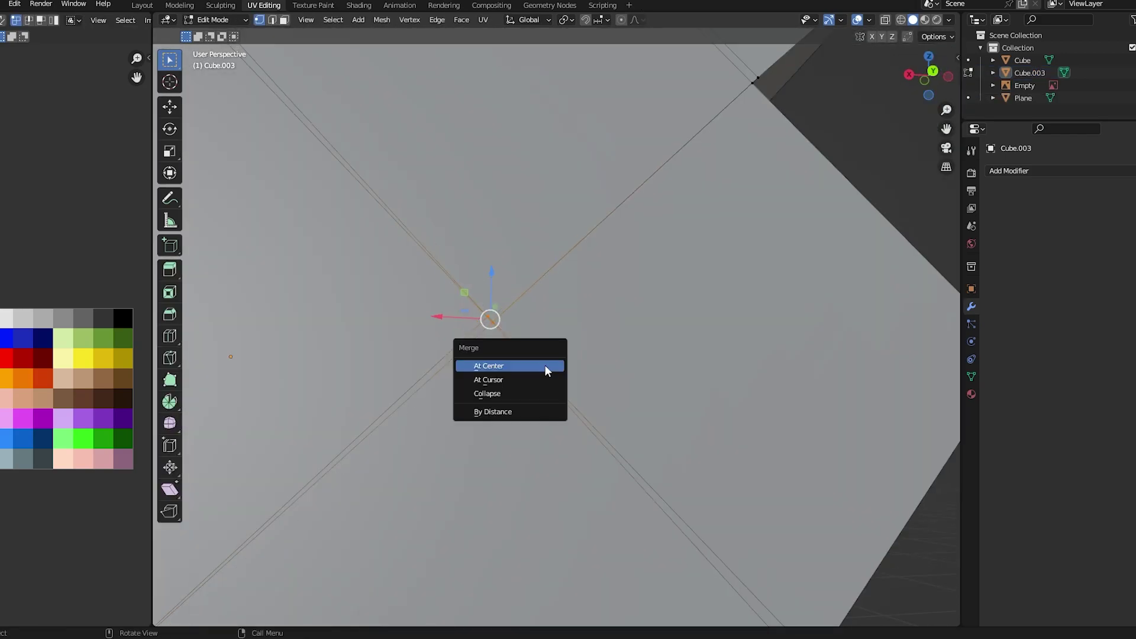
Merge the strip's touching corners at center, then select all its faces in top view to move them
left_click(545, 370)
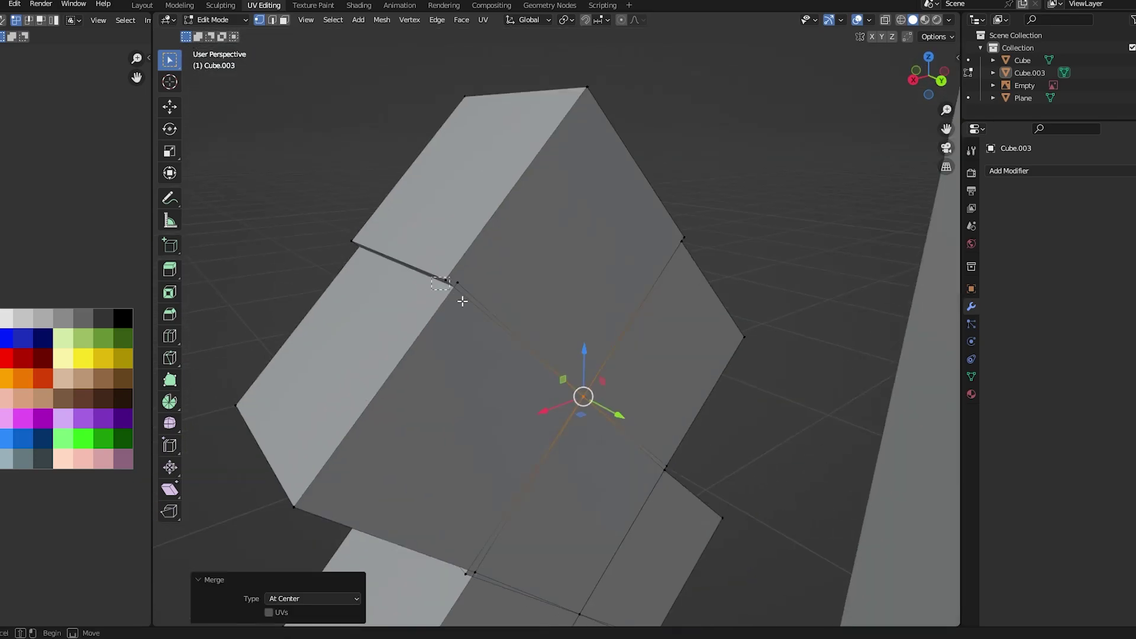
mouse_move(462, 302)
middle_mouse_down()
mouse_move(546, 303)
mouse_move(623, 350)
mouse_move(549, 345)
middle_mouse_up()
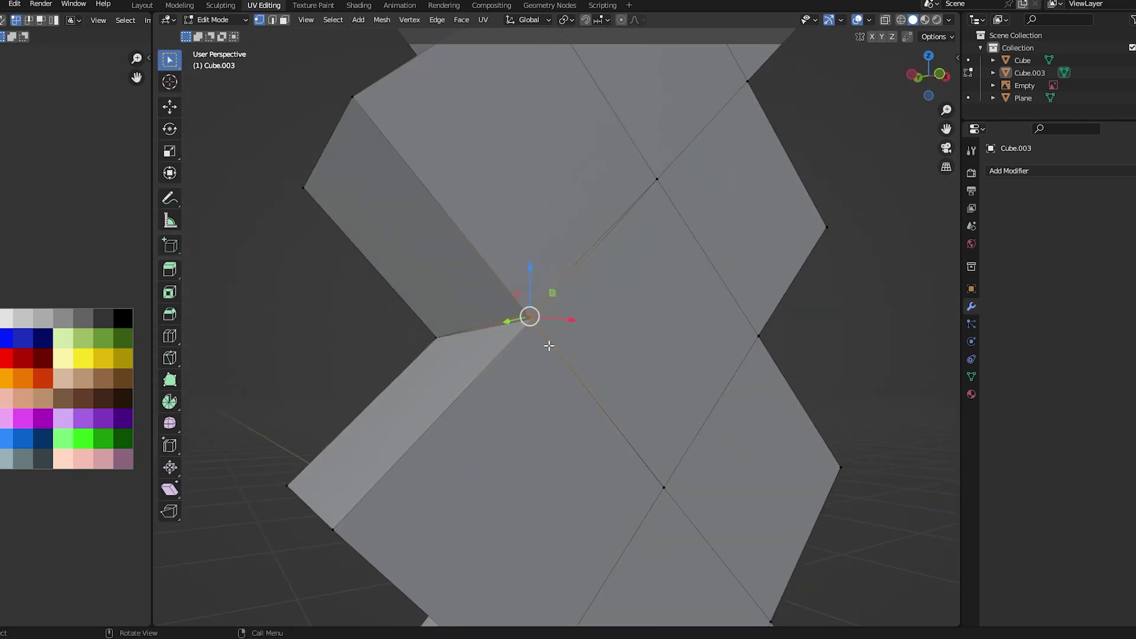
key("KP_7")
key("a")
middle_click_drag(651, 264, 556, 355)
key("g")
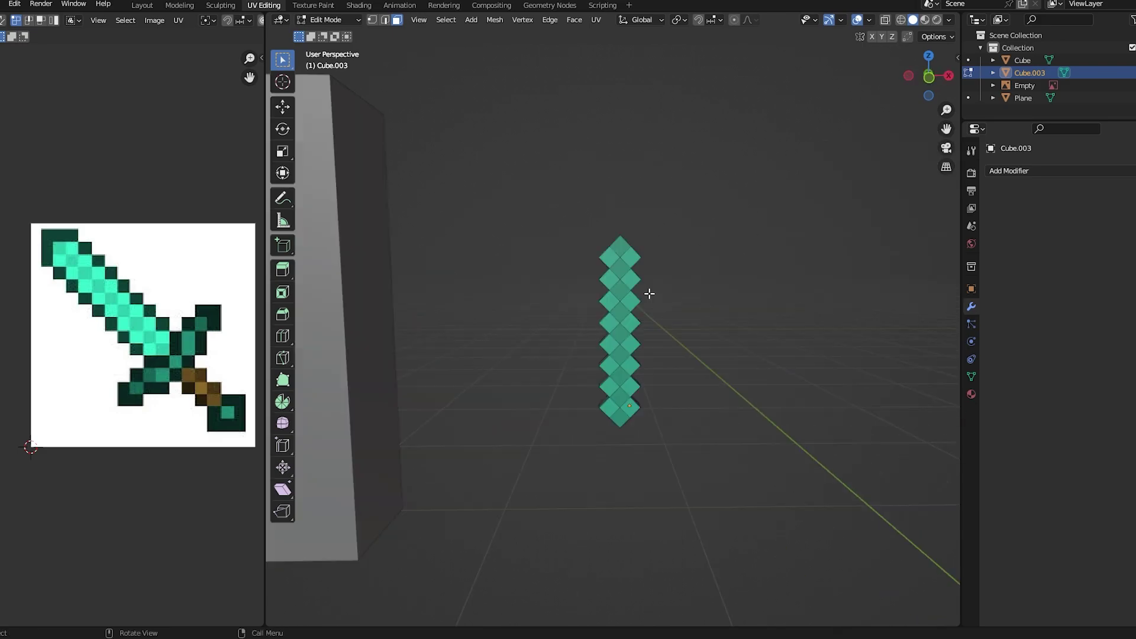
Bring up delete options for the selection and open the object context menu beside the blade
key("x")
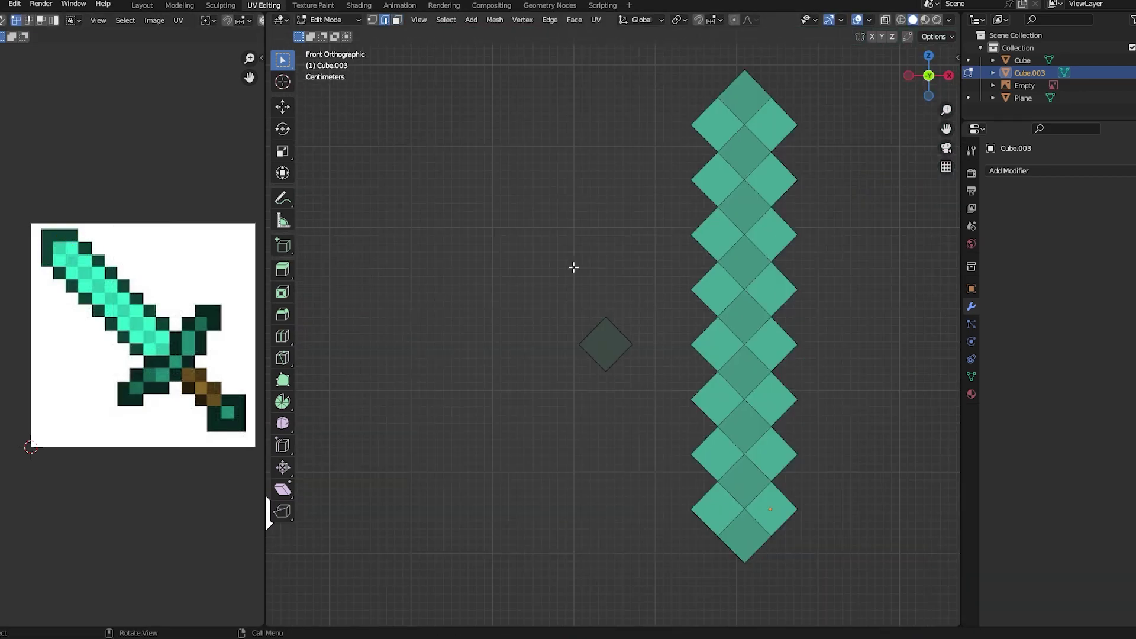
right_click(521, 300)
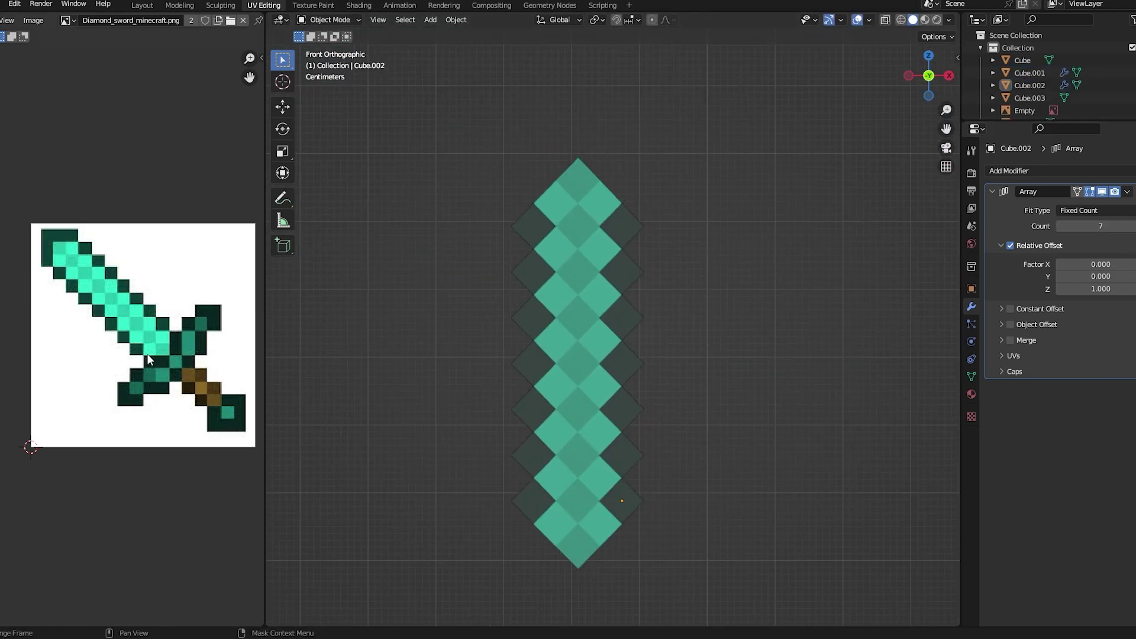
Shift the reference image, undo, and merge the first two sets of overlapping corners at center
middle_click_drag(146, 353, 110, 383)
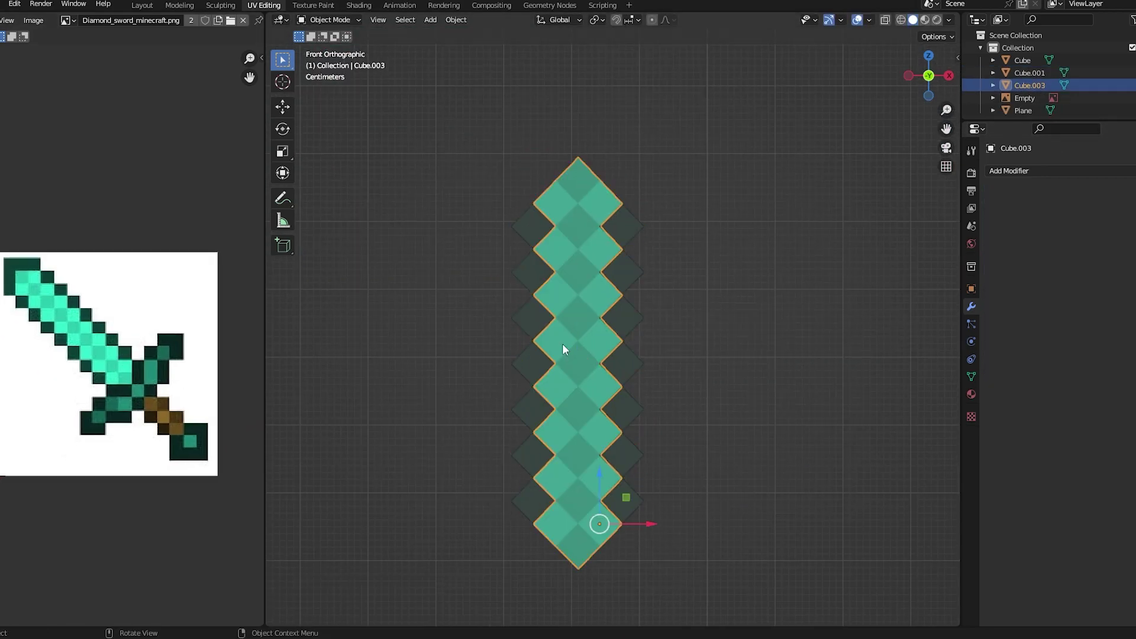
key("ctrl+z")
key("ctrl+z")
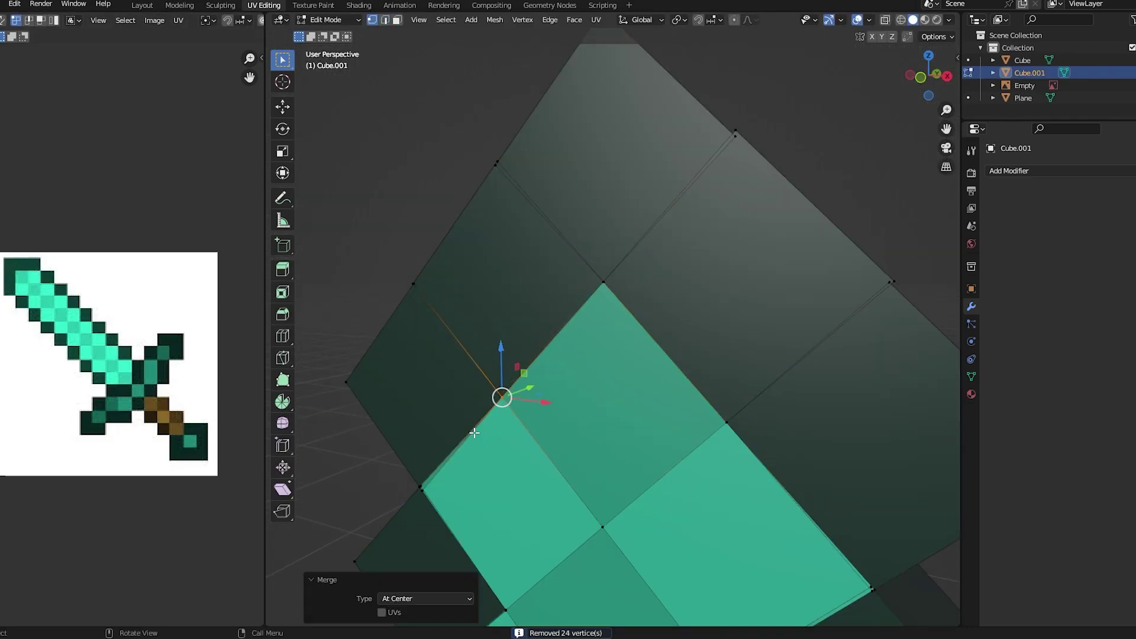
key("m")
left_click(464, 462)
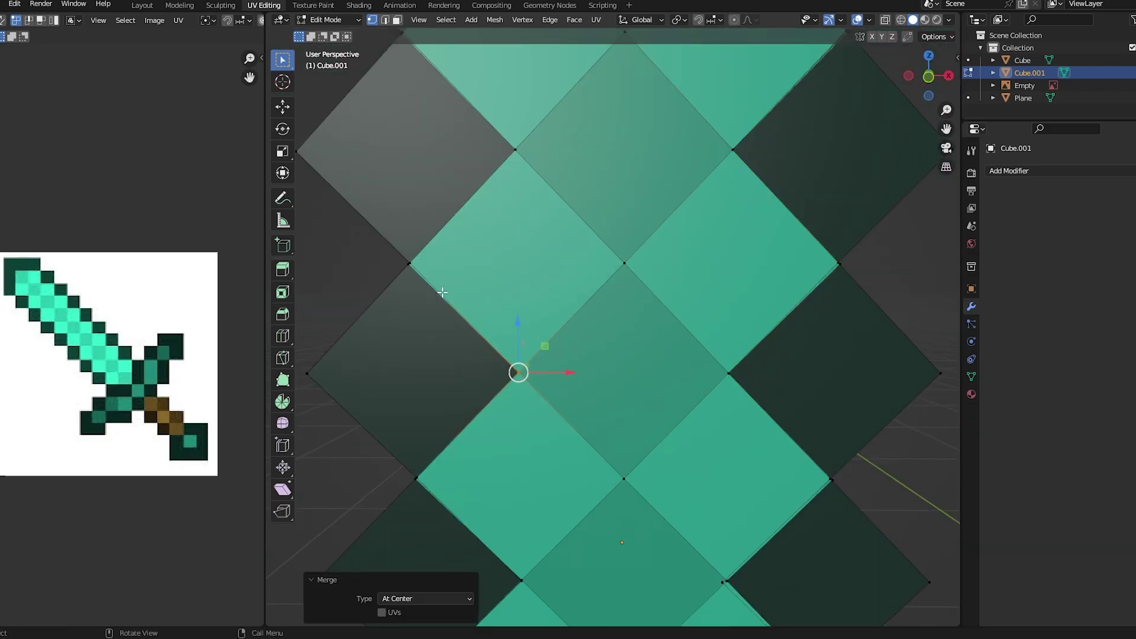
key("m")
left_click(539, 294)
mouse_move(539, 295)
middle_mouse_down()
mouse_move(606, 355)
mouse_move(601, 331)
middle_mouse_up()
Weld three more sets of overlapping blade corners at center
key("m")
left_click(623, 393)
mouse_move(624, 393)
middle_mouse_down()
mouse_move(596, 244)
mouse_move(551, 413)
mouse_move(625, 295)
middle_mouse_up()
key("m")
left_click(687, 349)
middle_click_drag(688, 349, 560, 354)
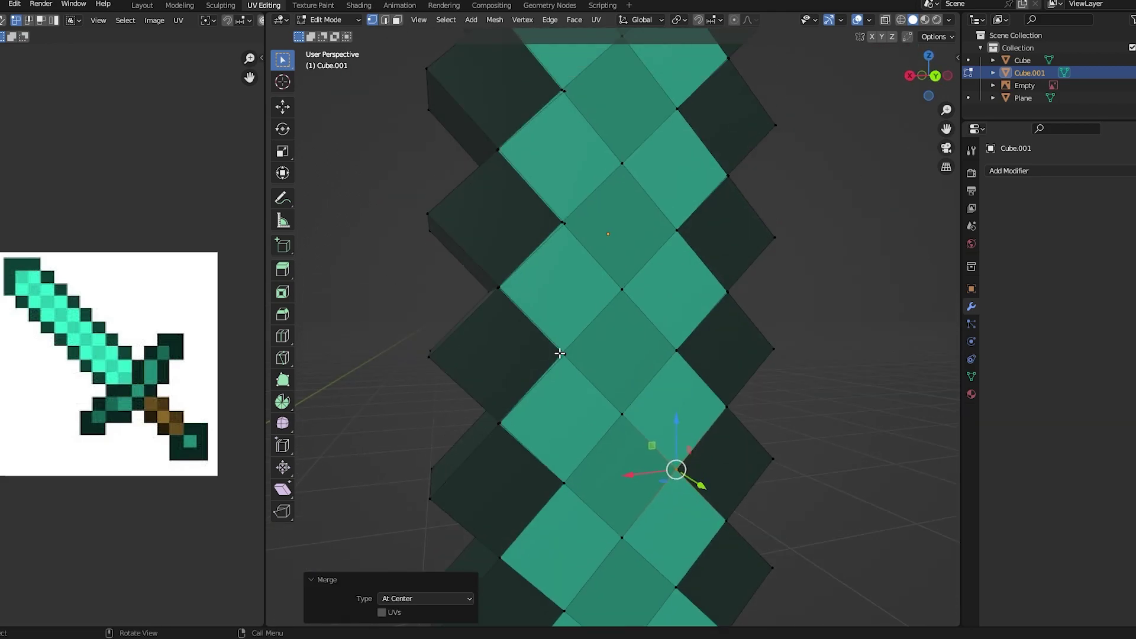
left_click(703, 255)
mouse_move(703, 254)
middle_mouse_down()
mouse_move(626, 320)
mouse_move(733, 305)
mouse_move(560, 271)
mouse_move(634, 322)
mouse_move(584, 362)
mouse_move(583, 324)
mouse_move(680, 368)
mouse_move(583, 310)
mouse_move(609, 309)
mouse_move(639, 411)
mouse_move(655, 375)
mouse_move(587, 484)
mouse_move(626, 349)
mouse_move(692, 267)
mouse_move(608, 481)
mouse_move(615, 292)
mouse_move(598, 355)
mouse_move(639, 413)
mouse_move(573, 187)
mouse_move(653, 369)
middle_mouse_up()
Merge the remaining corner pairs, select the connected mesh, and return to front view
key("m")
left_click(560, 272)
key("m")
left_click(583, 324)
key("l")
key("m")
left_click(614, 292)
key("l")
scroll(654, 369, "down", 5)
key("KP_1")
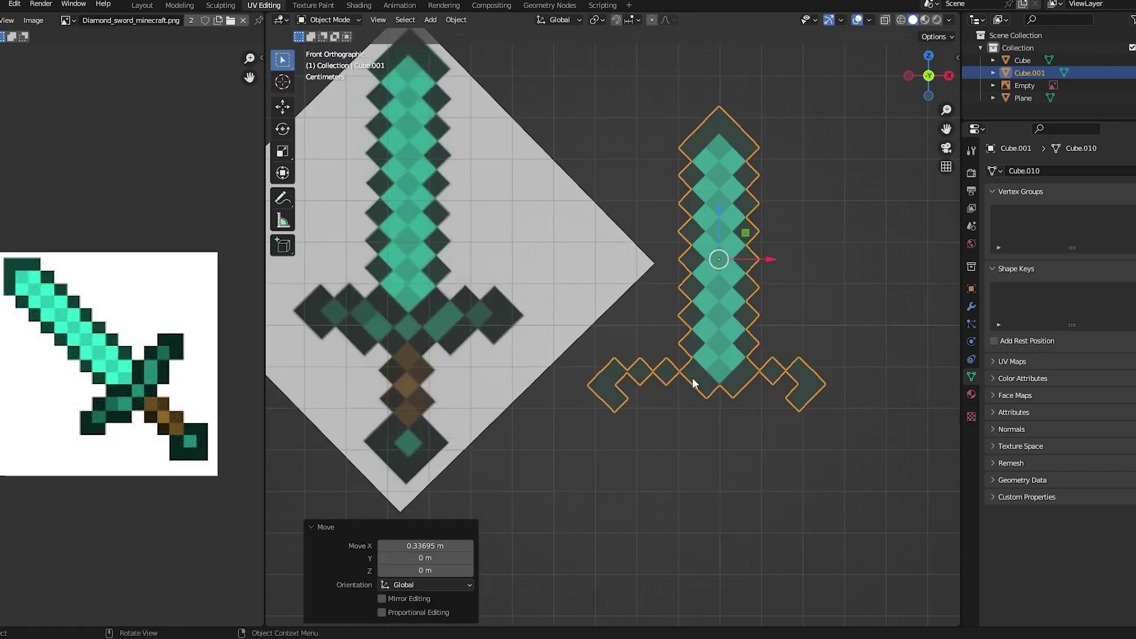
Zoom in on the guard and orbit to see the sword in perspective
scroll(654, 423, "up", 4)
scroll(502, 410, "up", 3)
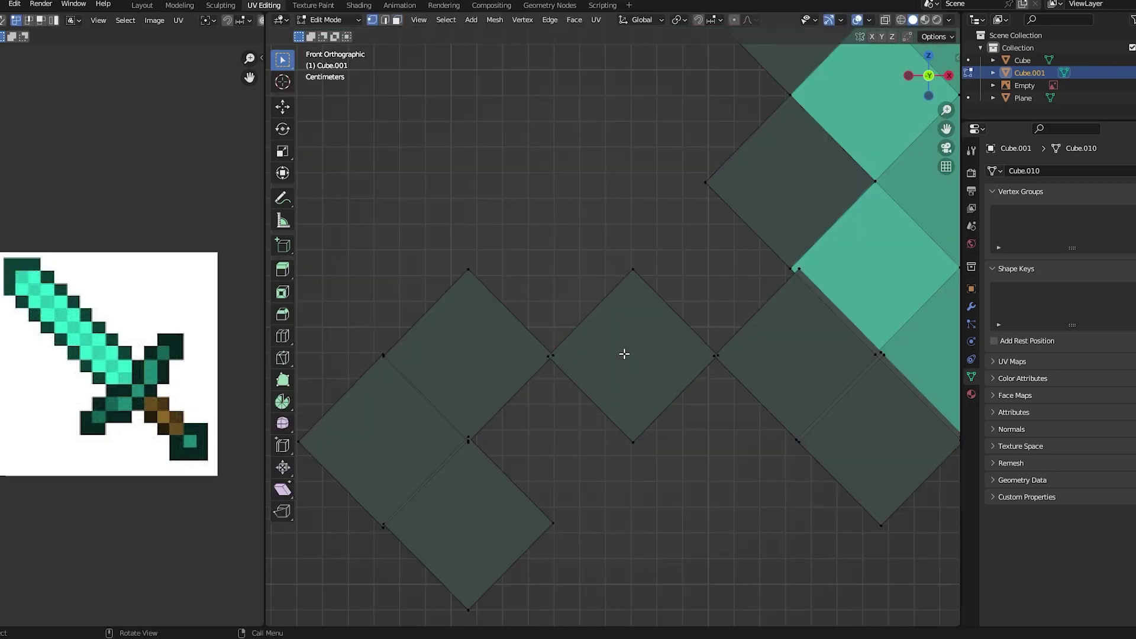
middle_click_drag(621, 352, 594, 322)
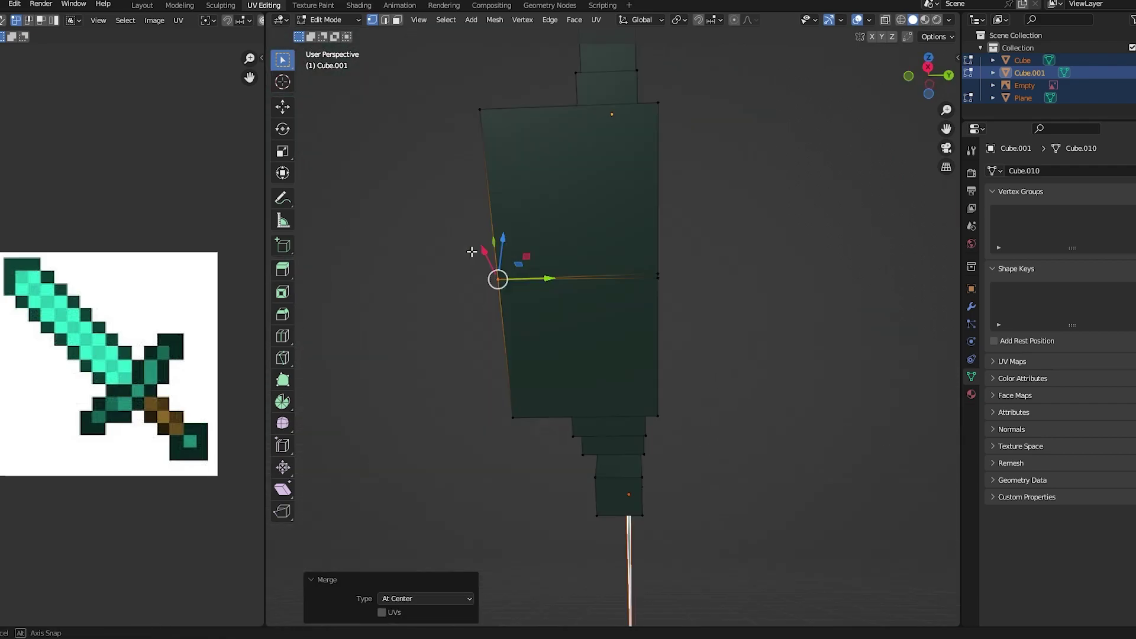
Zoom in and orbit around the guard's corner vertices to inspect them
scroll(528, 296, "up", 5)
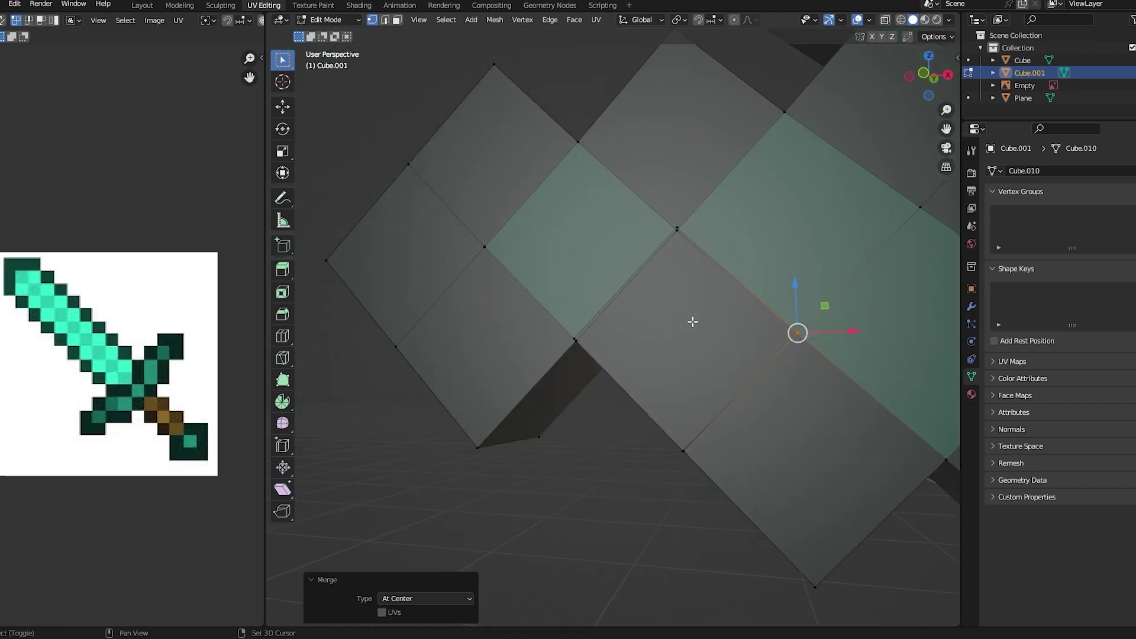
mouse_move(692, 321)
middle_mouse_down()
mouse_move(615, 269)
mouse_move(485, 256)
middle_mouse_up()
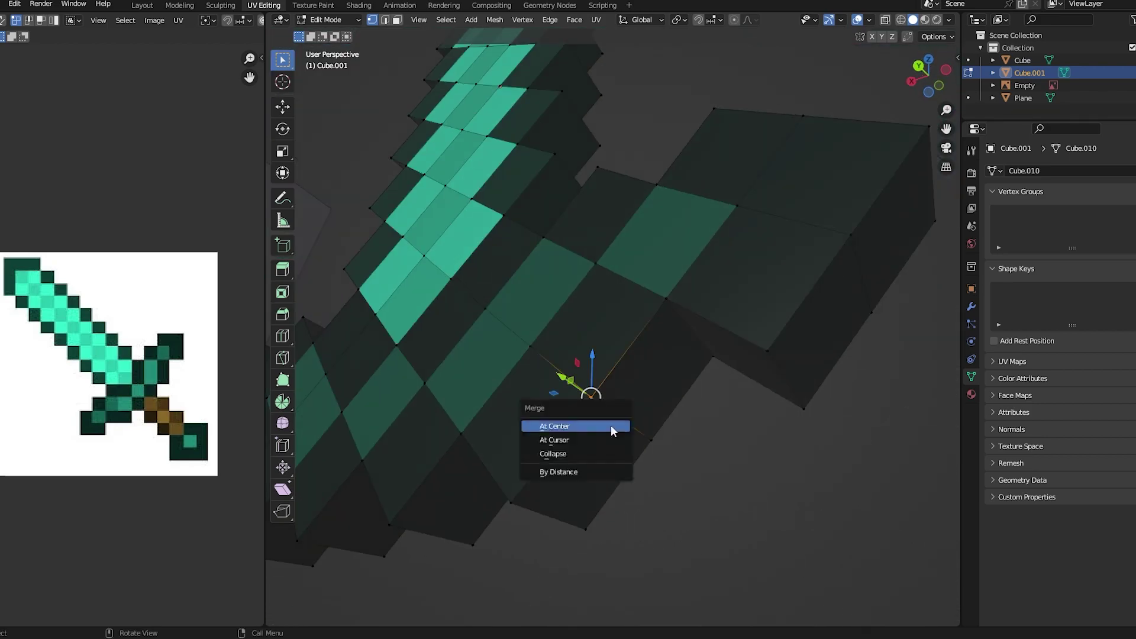
Orbit in close around the guard corners and the selected vertices
middle_click_drag(517, 368, 625, 220)
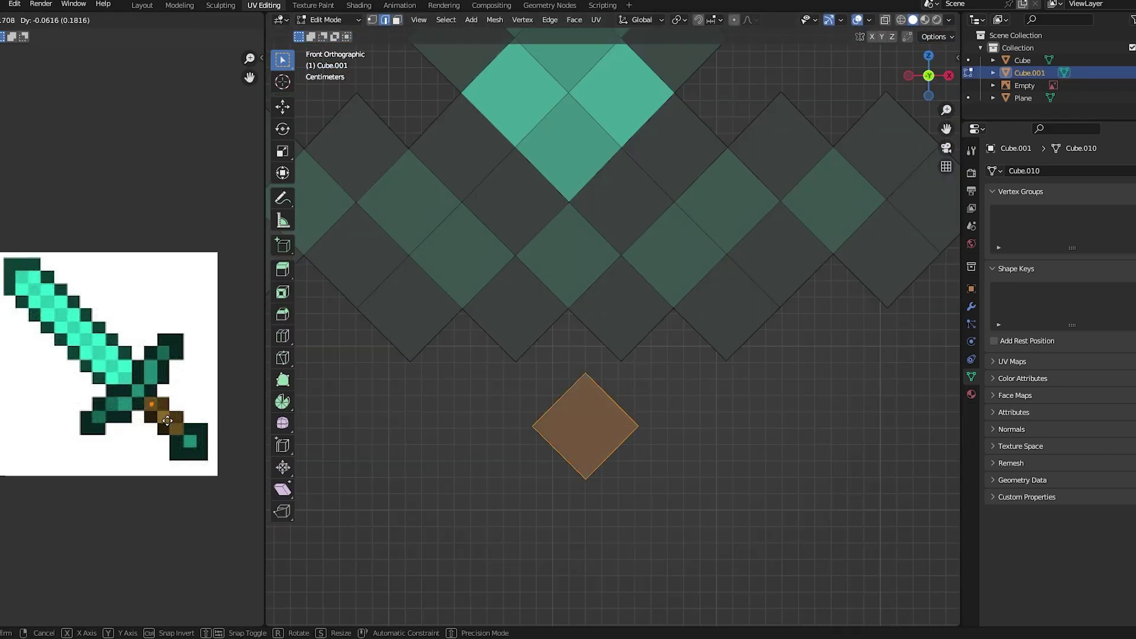
middle_click_drag(528, 229, 553, 305)
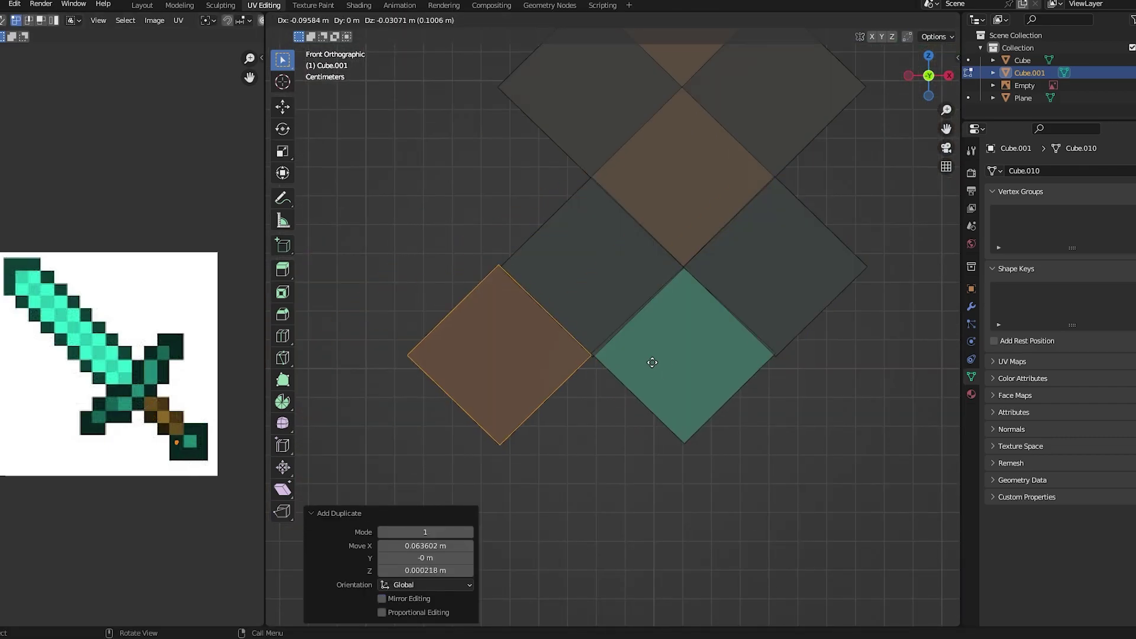
Place the duplicated diamond below the teal one and merge the handle vertices at center
left_click(779, 451)
key("m")
mouse_move(695, 358)
middle_mouse_down()
mouse_move(697, 308)
mouse_move(730, 325)
middle_mouse_up()
key("m")
left_click(731, 324)
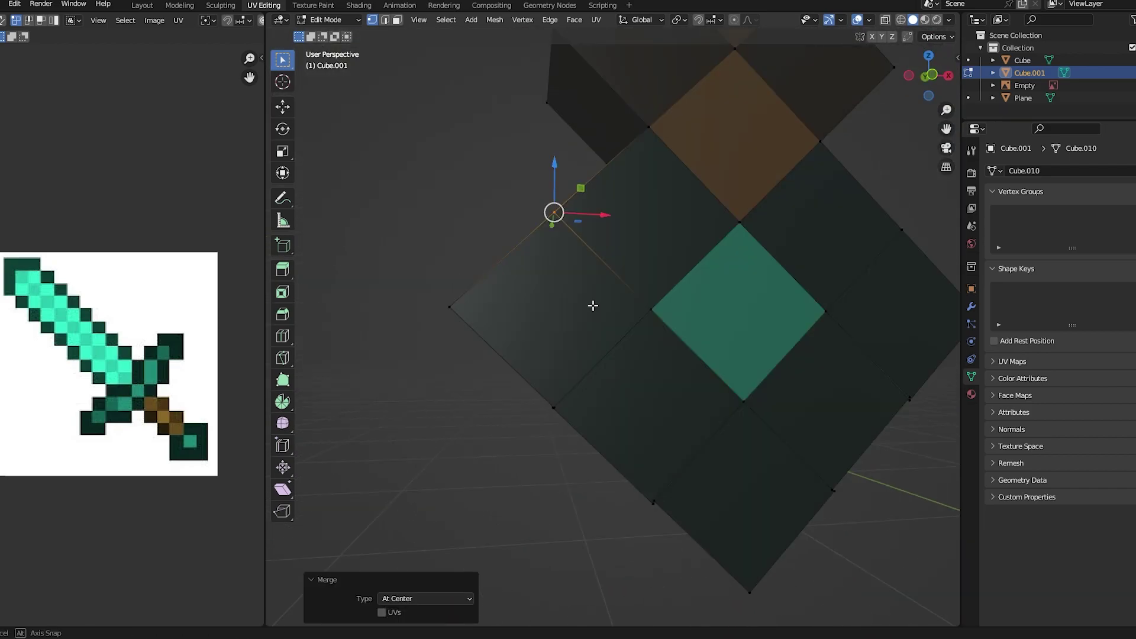
Merge the remaining corners, apply Merge By Distance, then return to front view in Object Mode
key("m")
left_click(611, 366)
mouse_move(612, 366)
middle_mouse_down()
mouse_move(619, 335)
mouse_move(595, 347)
middle_mouse_up()
key("m")
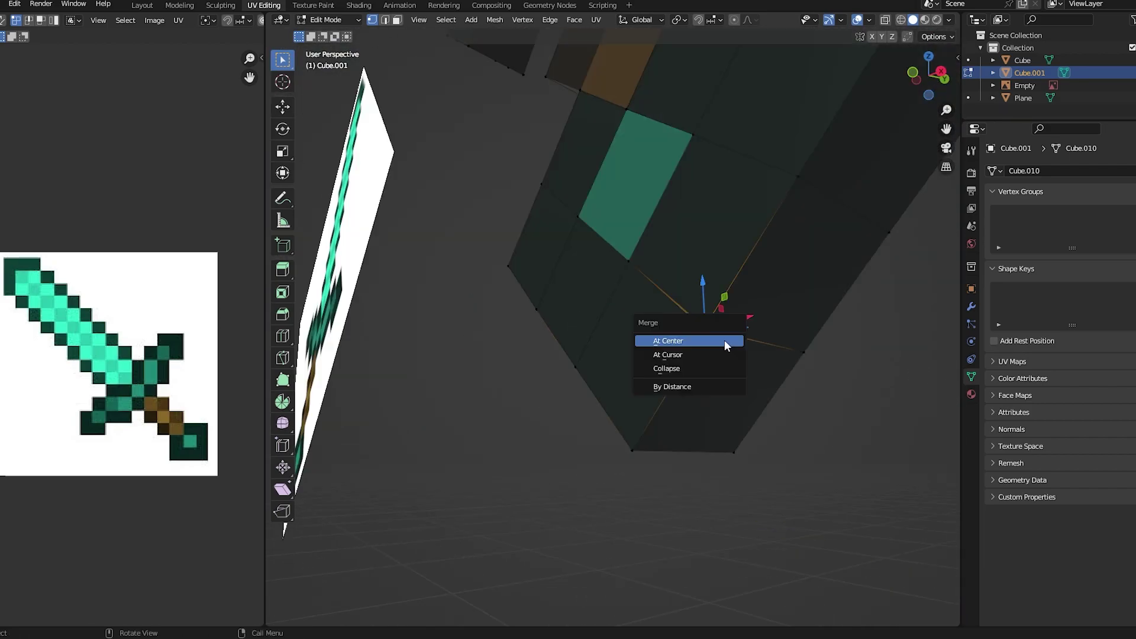
left_click(672, 385)
key("KP_1")
key("Tab")
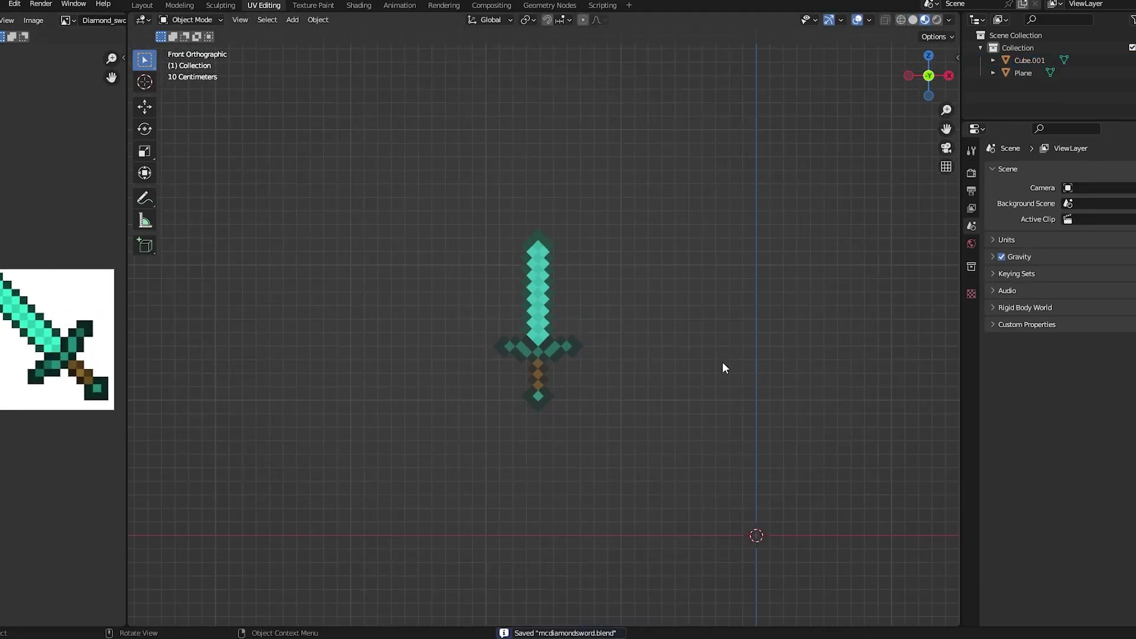
Subdivide the new plane with 4 cuts and switch to face selection over the grid
left_click(330, 529)
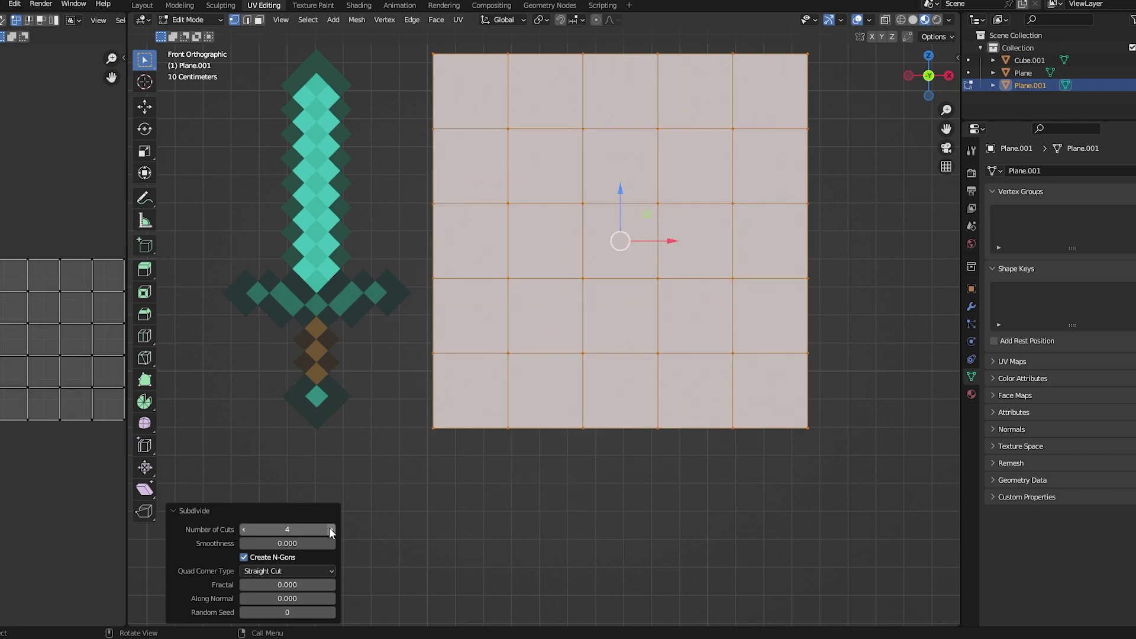
key("3")
left_click(619, 105)
middle_click_drag(619, 142, 581, 215, "shift")
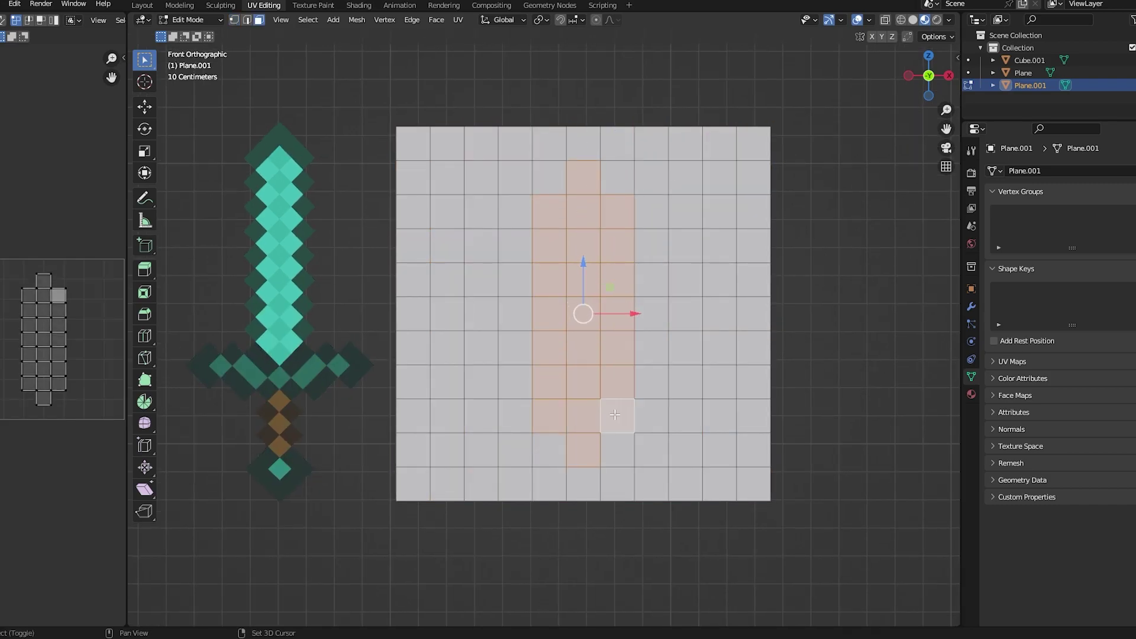
Delete the unneeded grid faces, extrude the rest, then select the plane's linked geometry for deletion
left_click(629, 354)
middle_click_drag(629, 354, 798, 322)
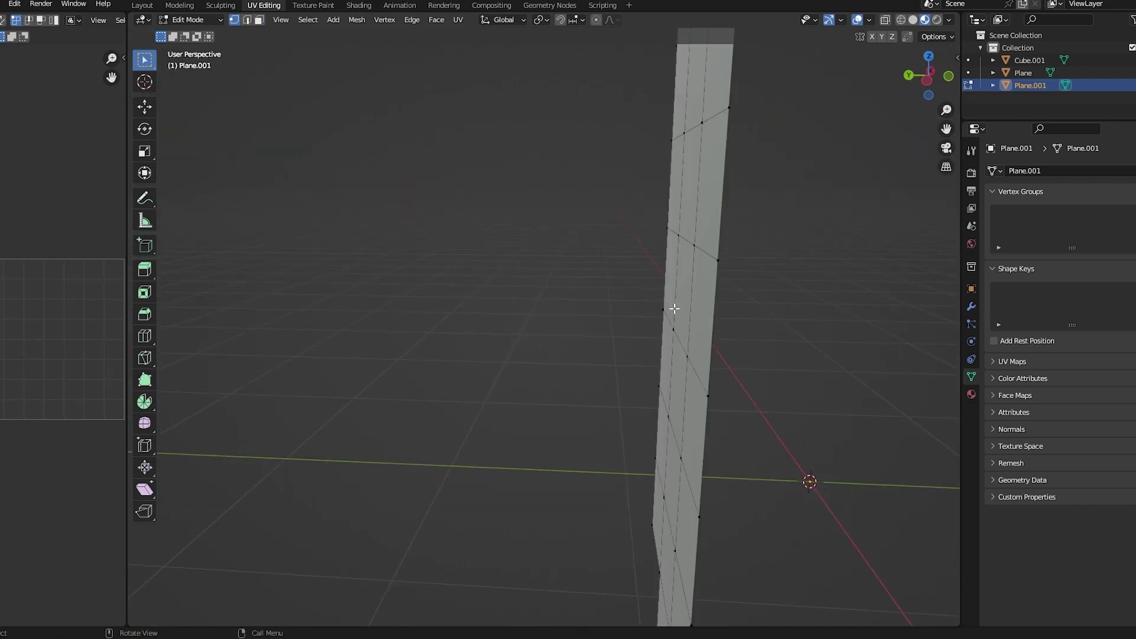
key("e")
left_click(793, 329)
key("KP_1")
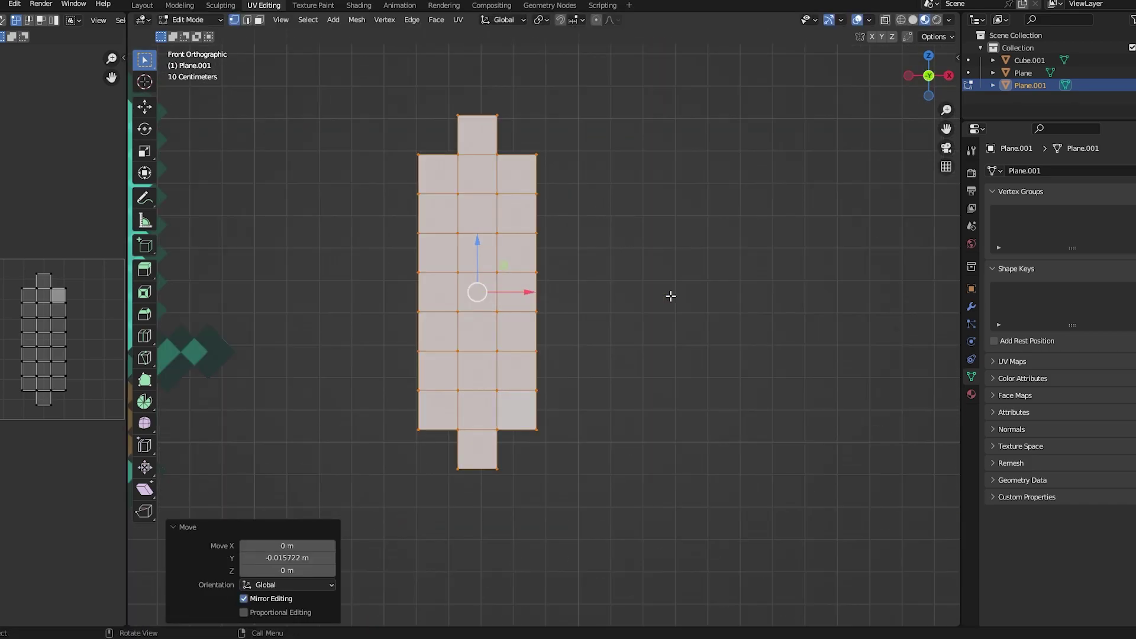
key("ctrl+l")
scroll(563, 261, "up", 2)
key("x")
left_click(601, 276)
scroll(604, 291, "down", 4)
key("ctrl+s")
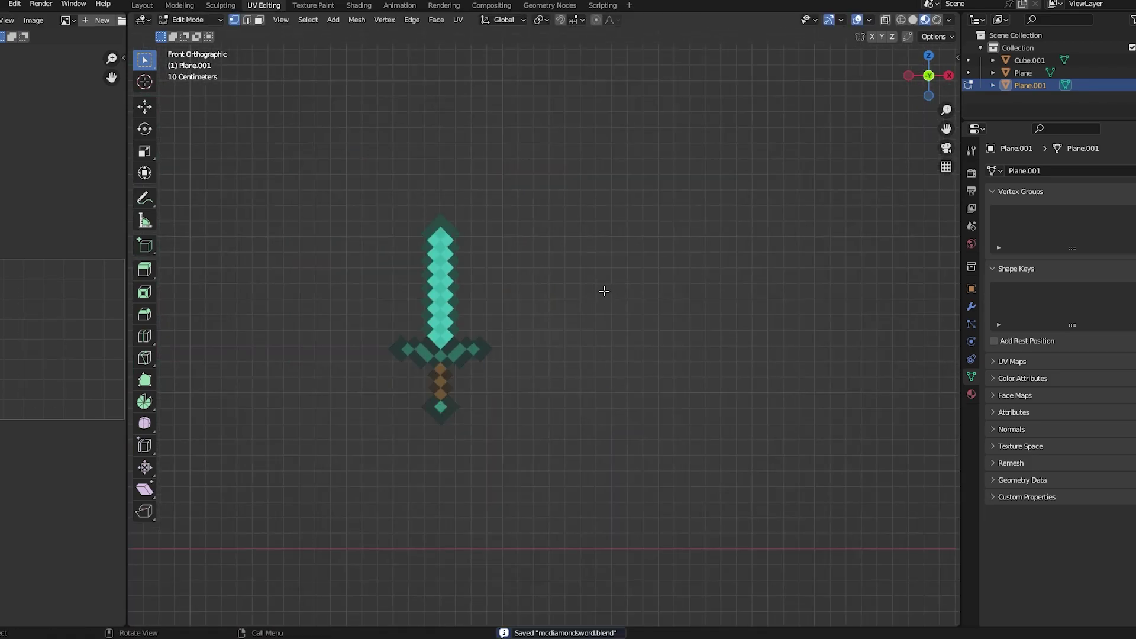
left_click(440, 352)
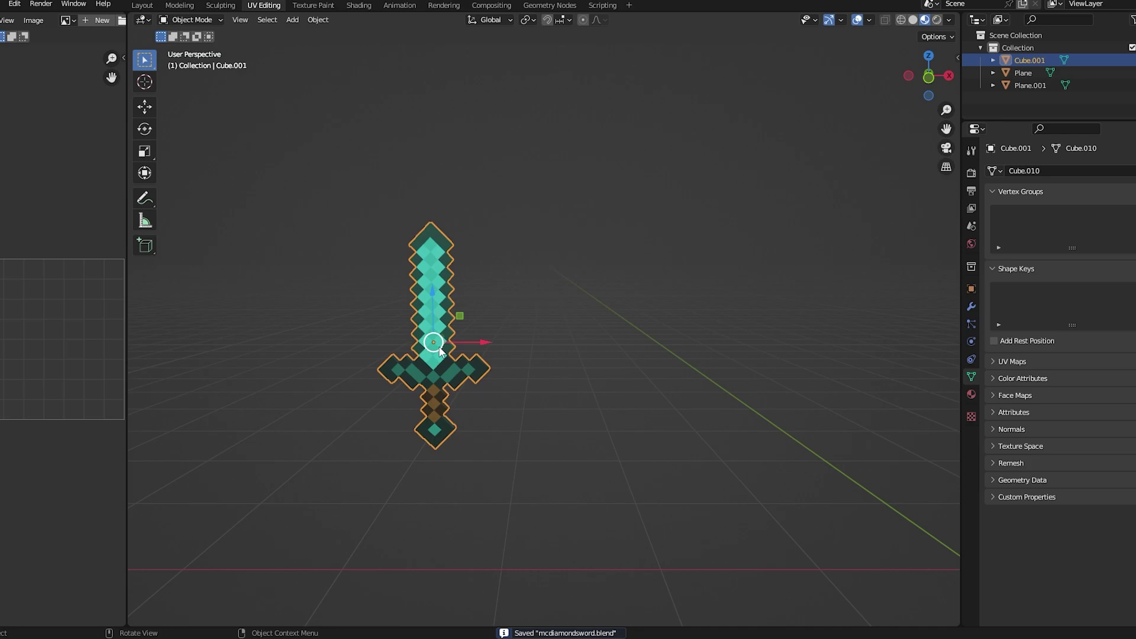
left_click(350, 341)
middle_click_drag(403, 330, 525, 325, "shift")
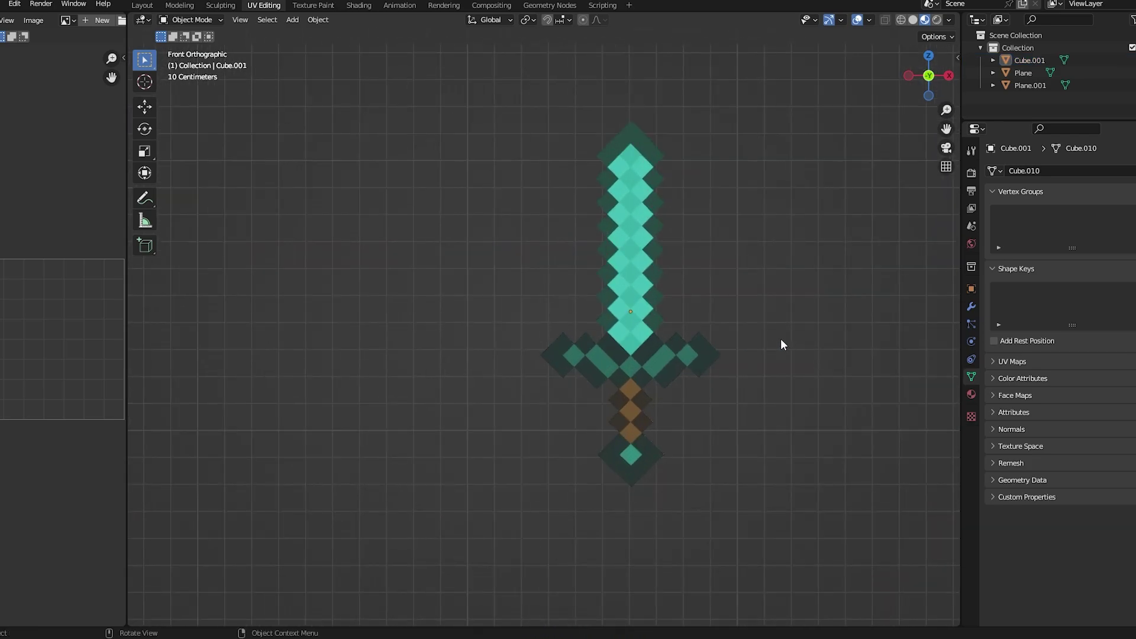
middle_click_drag(722, 334, 675, 324, "shift")
scroll(668, 323, "up", 1)
scroll(609, 346, "up", 1)
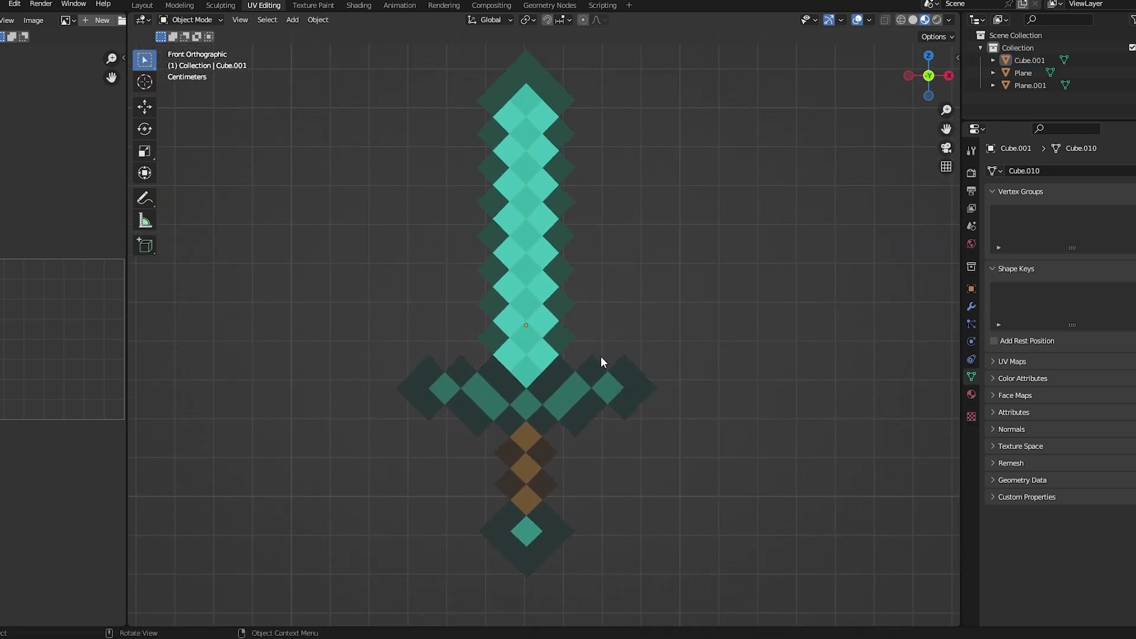
scroll(601, 357, "down", 1)
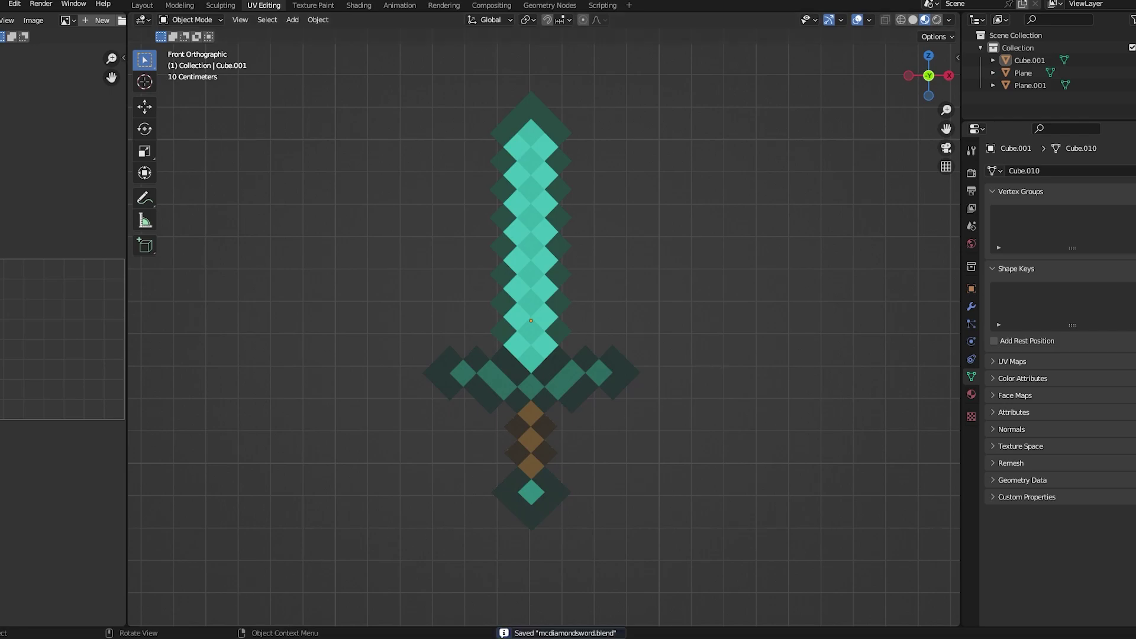